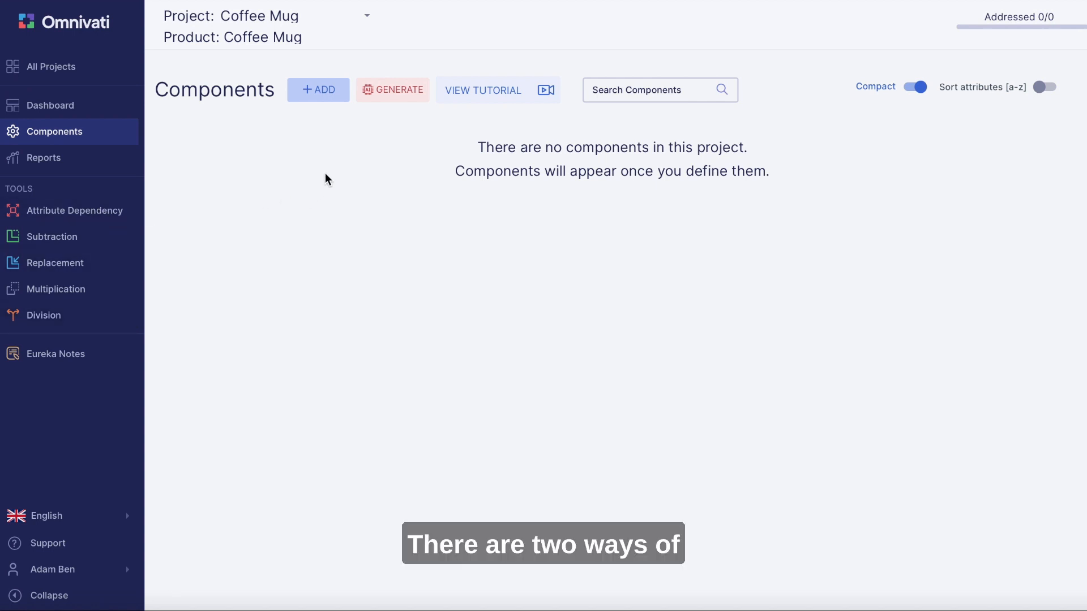
- Add an internal component named Handle with importance 3 to the Coffee Mug project
click(317, 91)
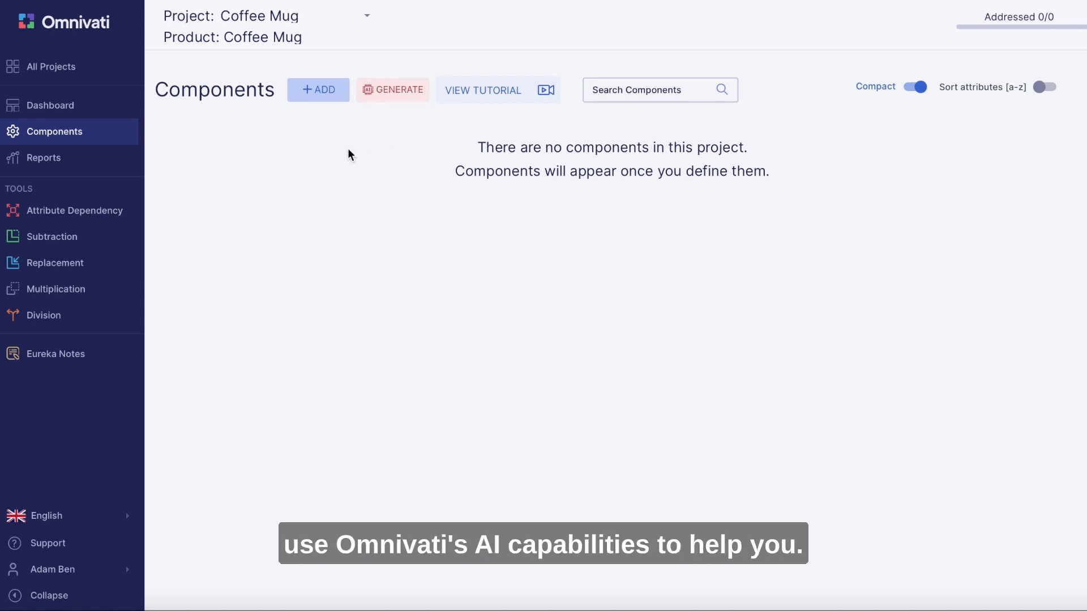
click(315, 93)
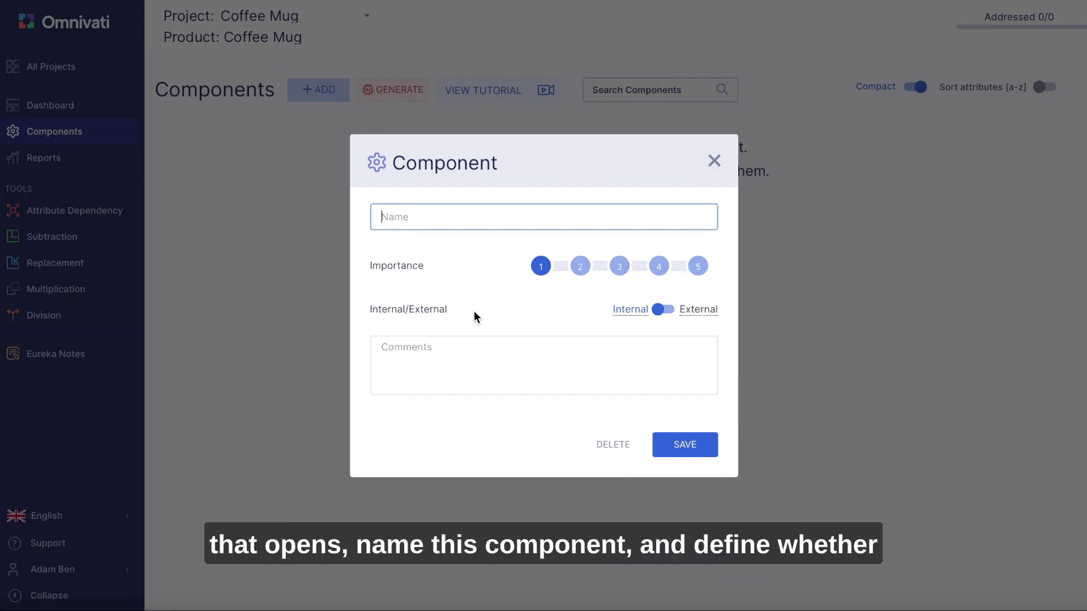
click(657, 309)
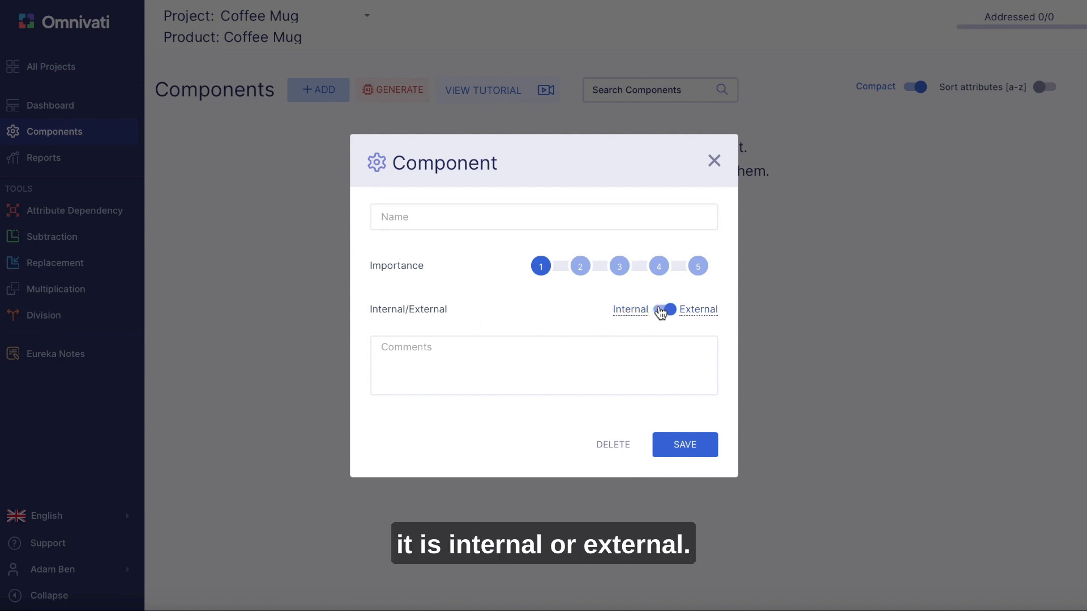
click(671, 310)
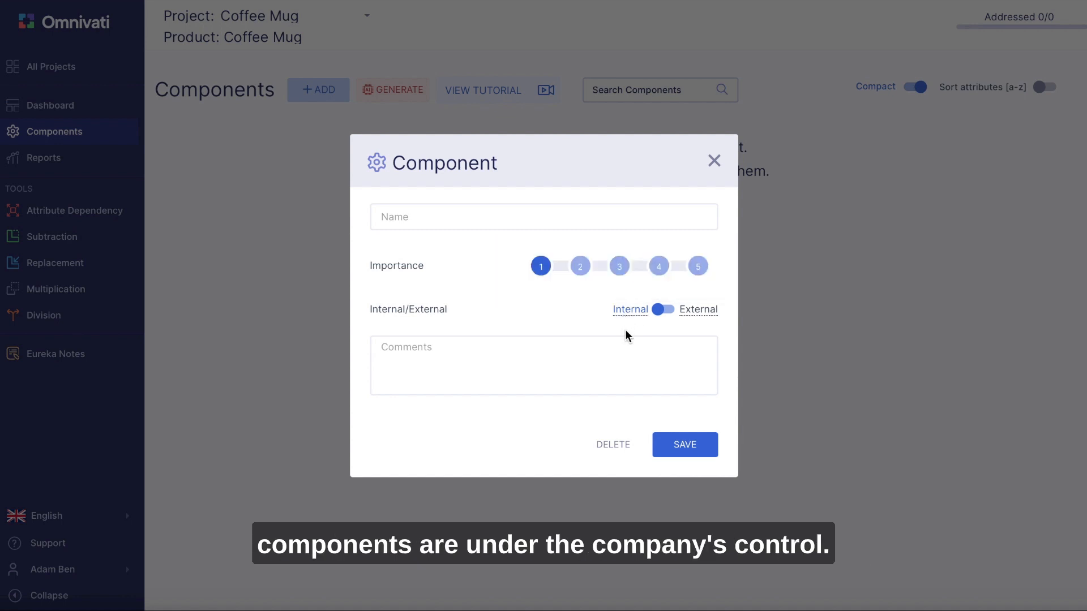
click(415, 218)
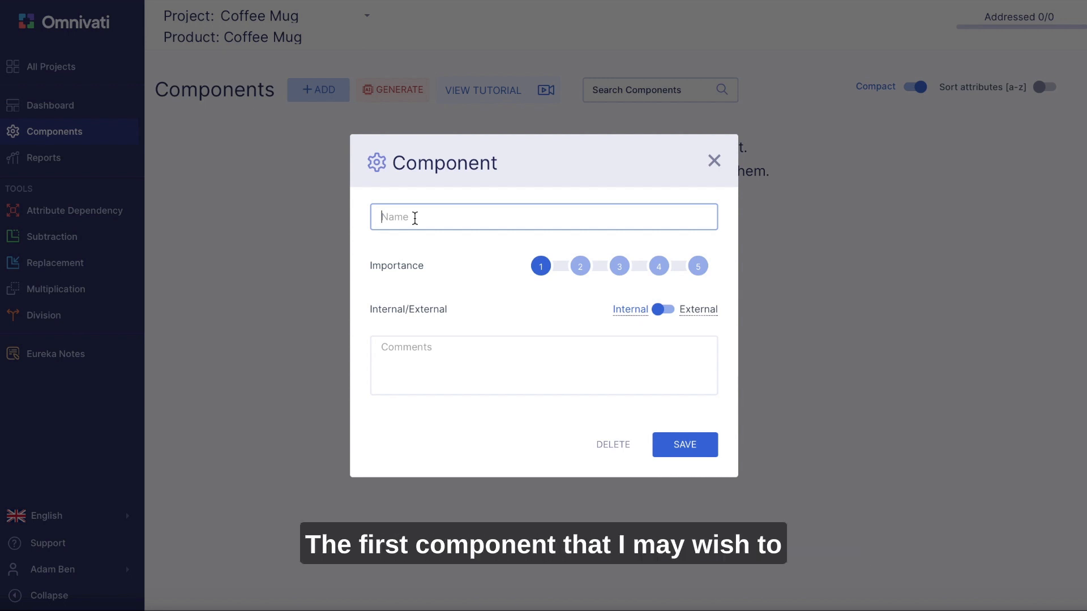
text(Ha)
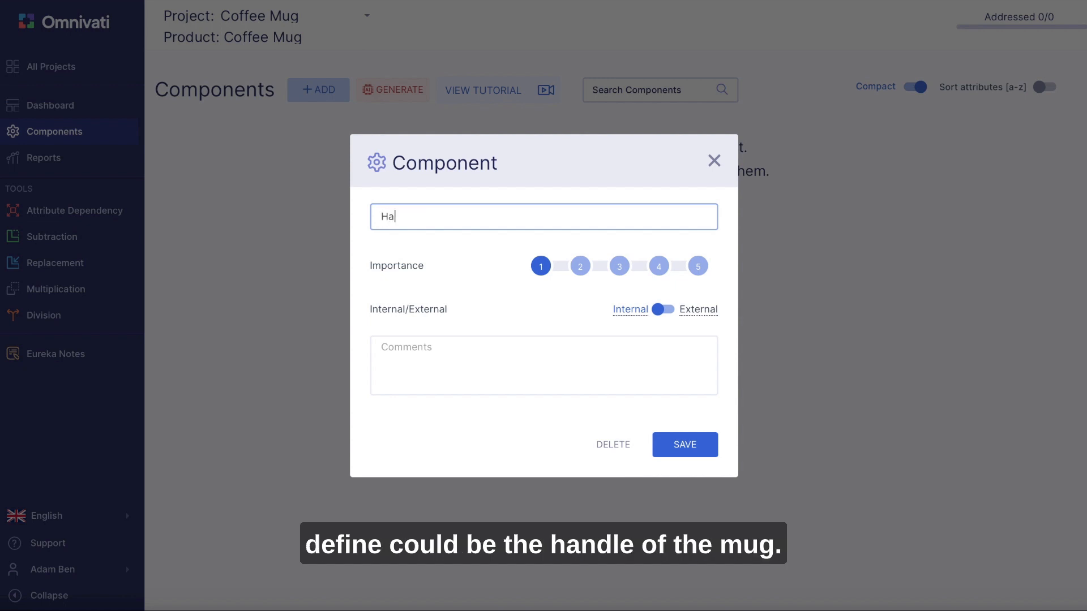
text(ndle)
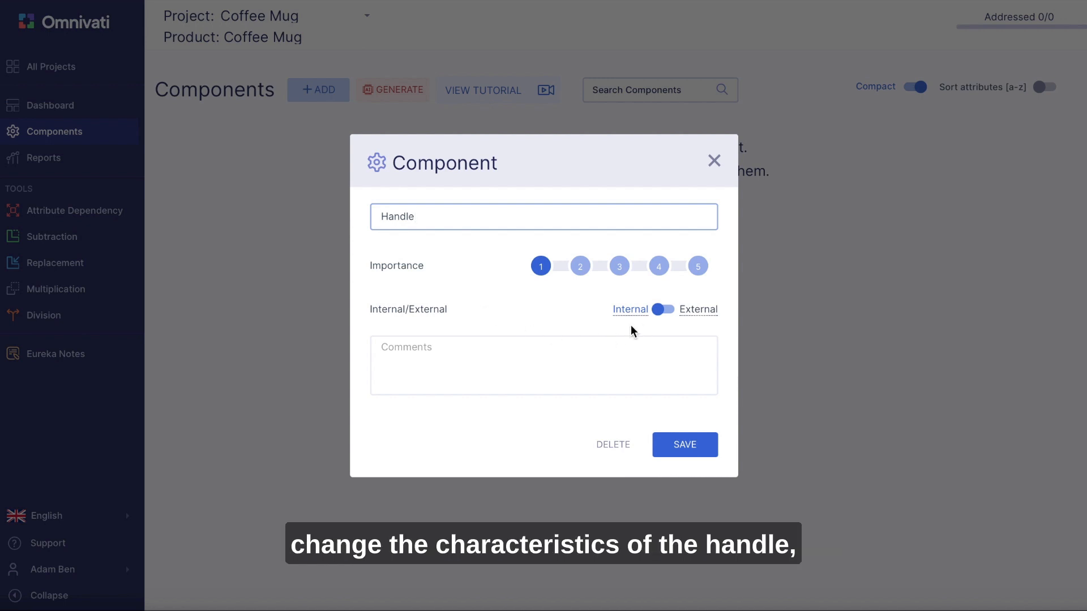
click(510, 347)
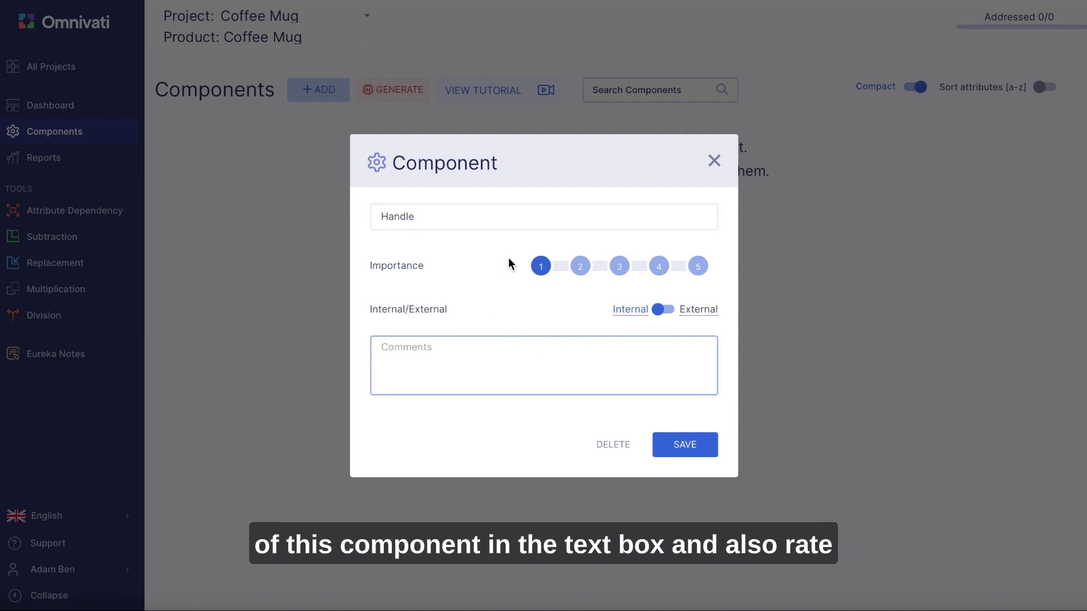
click(621, 274)
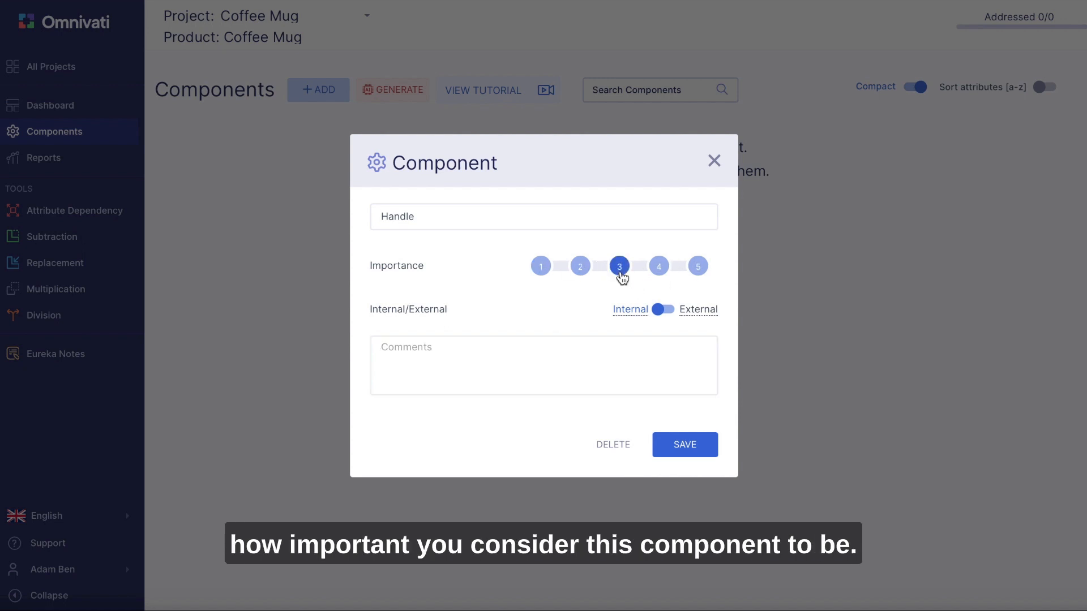
click(705, 449)
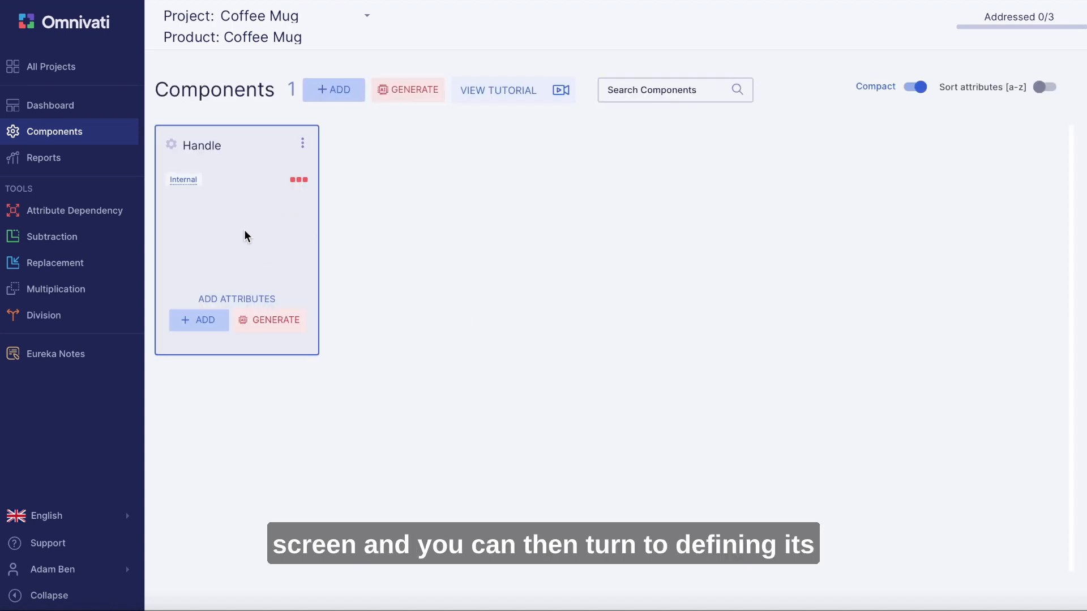
- Add an attribute named Color to the Handle component, leaving its importance at 1
click(203, 319)
click(430, 203)
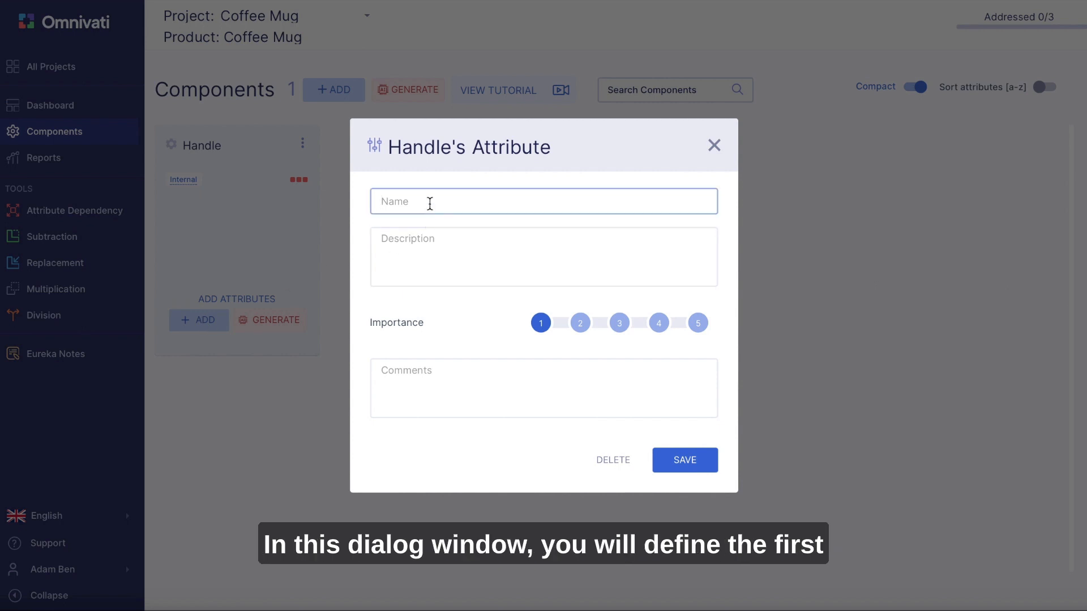
text(Color)
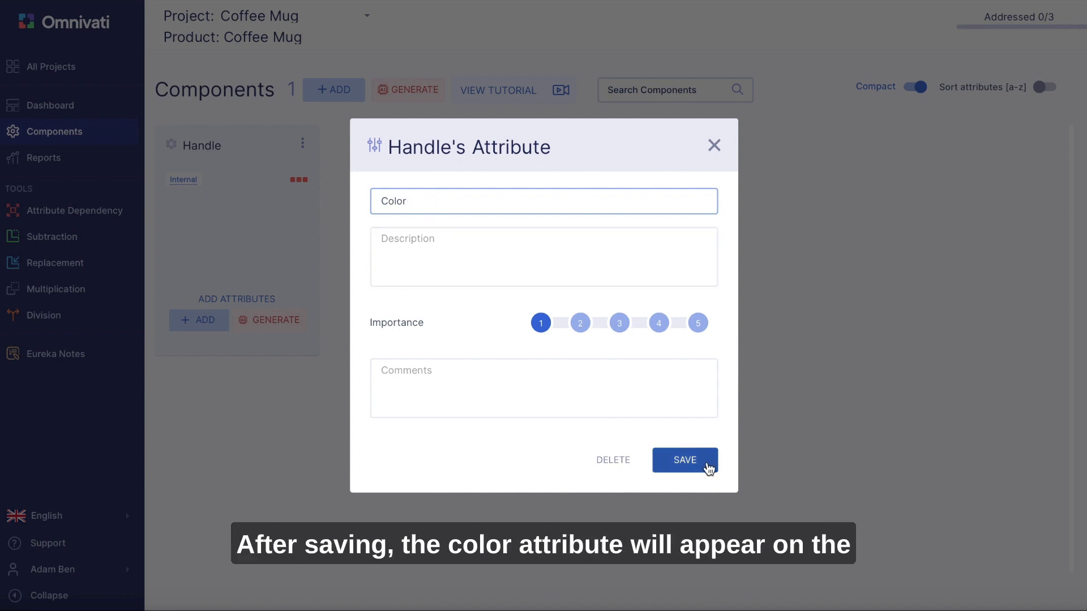
click(688, 468)
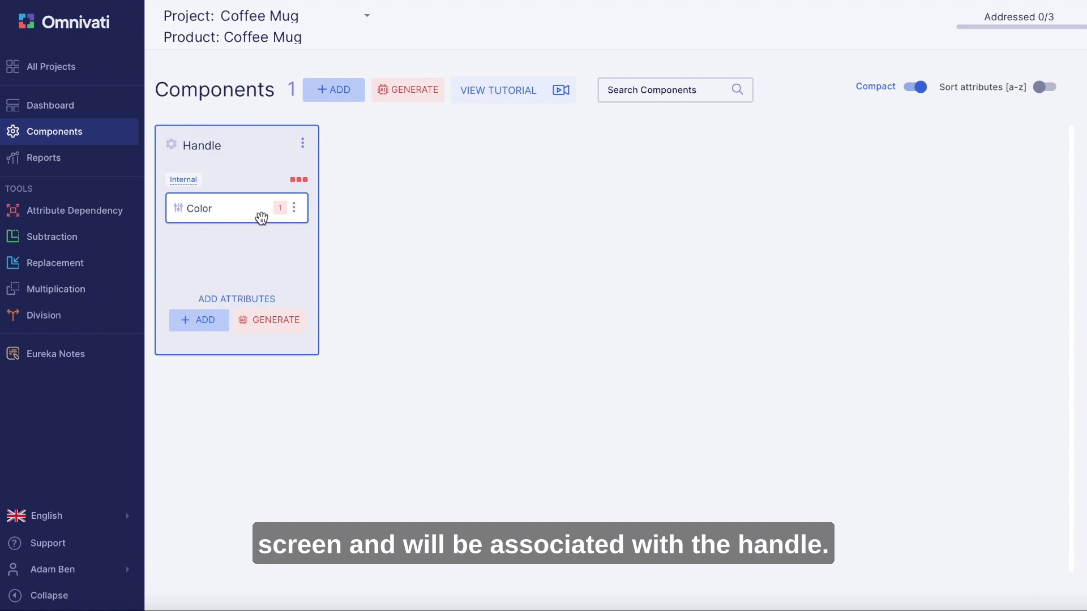
- Add two more attributes, Shape and Size, to the Handle component
click(196, 325)
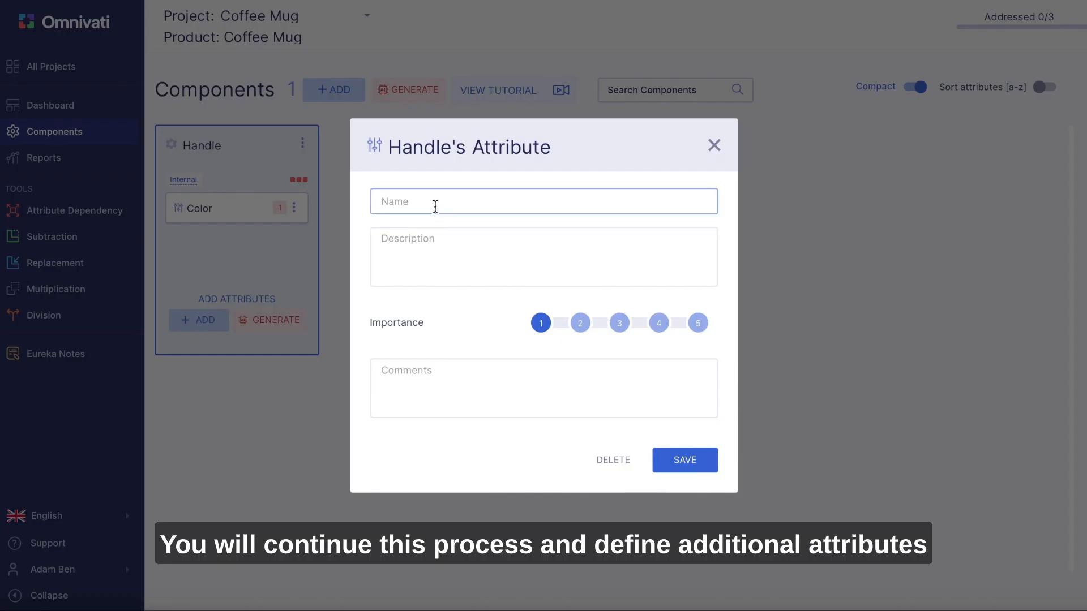
text(Shape)
click(684, 460)
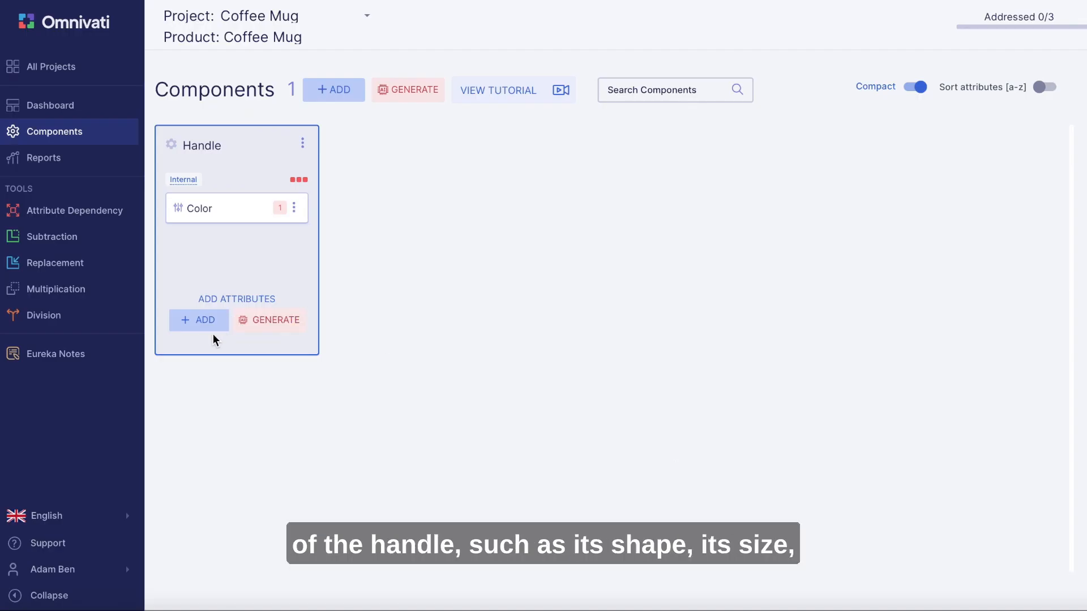
click(204, 327)
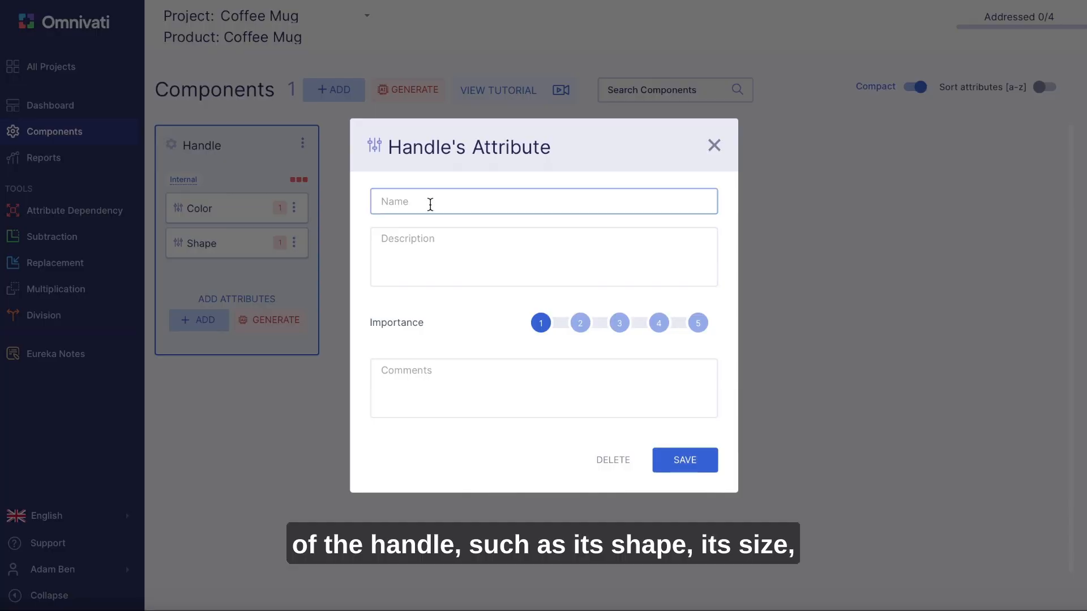
text(Size)
click(684, 460)
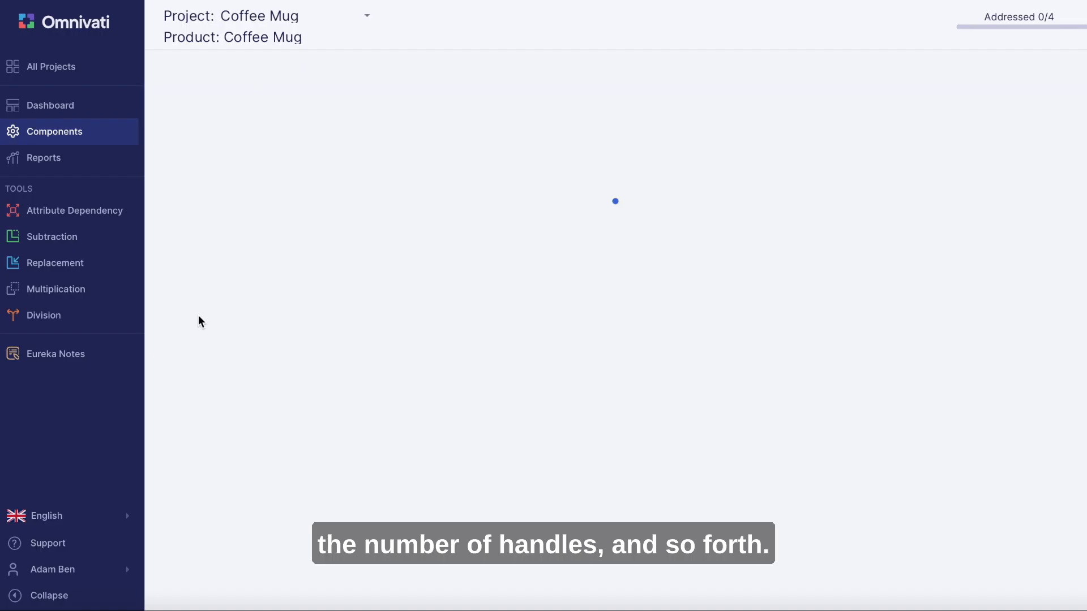
- Add an attribute for the number of handles to the Handle component
click(200, 322)
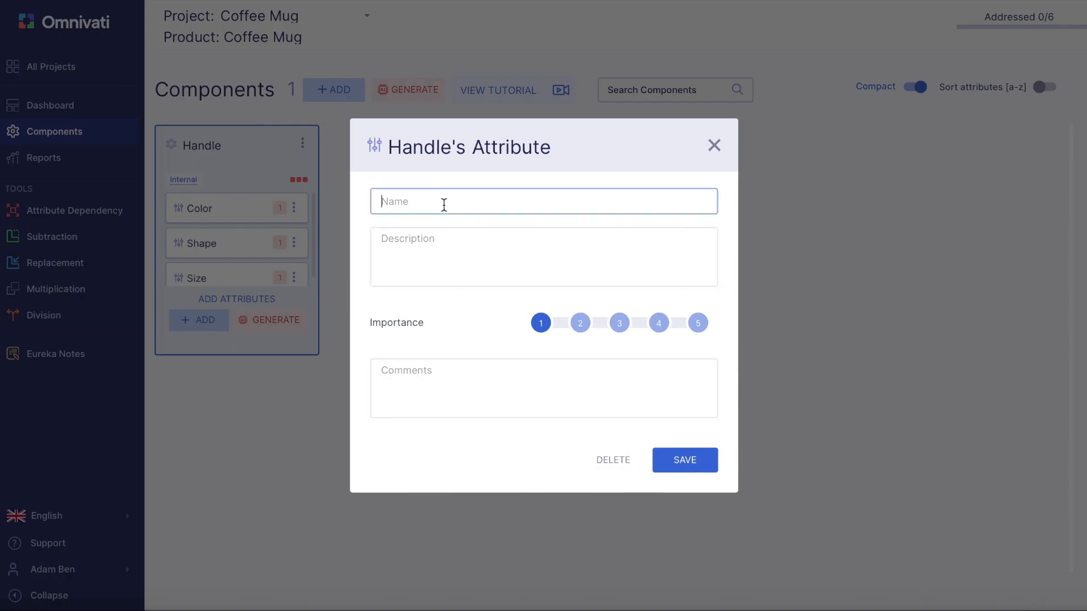
text(# of handles)
click(683, 468)
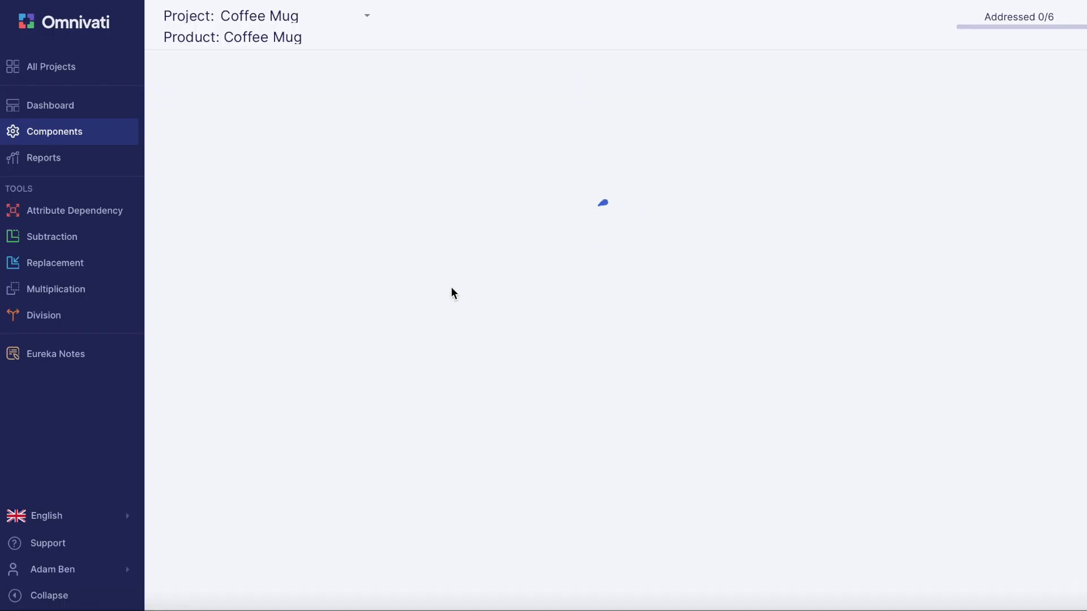
- Add two internal components named Body and Base to the project
click(337, 96)
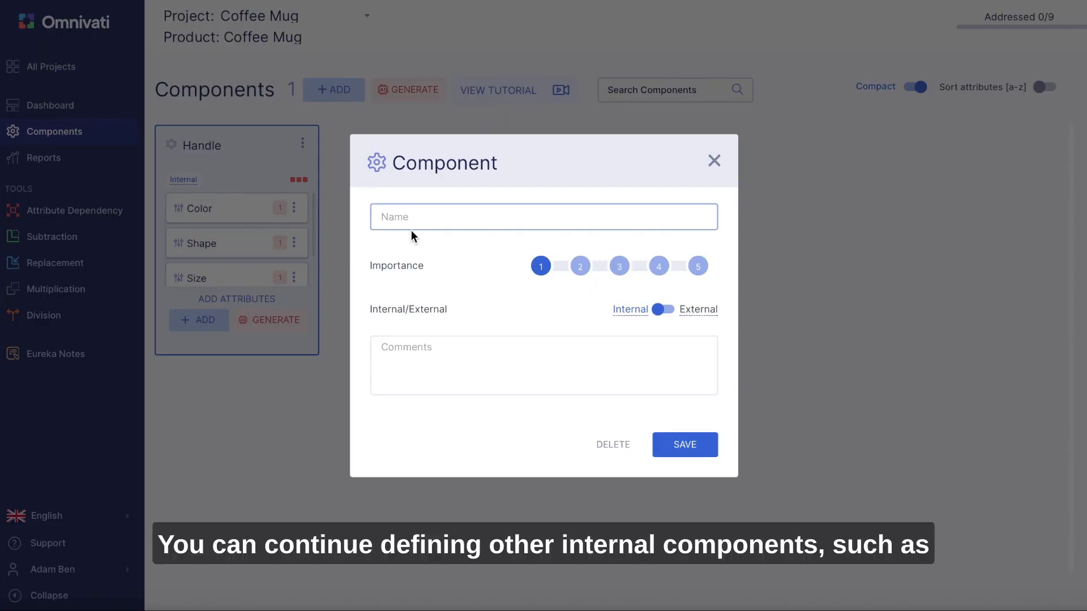
text(Body)
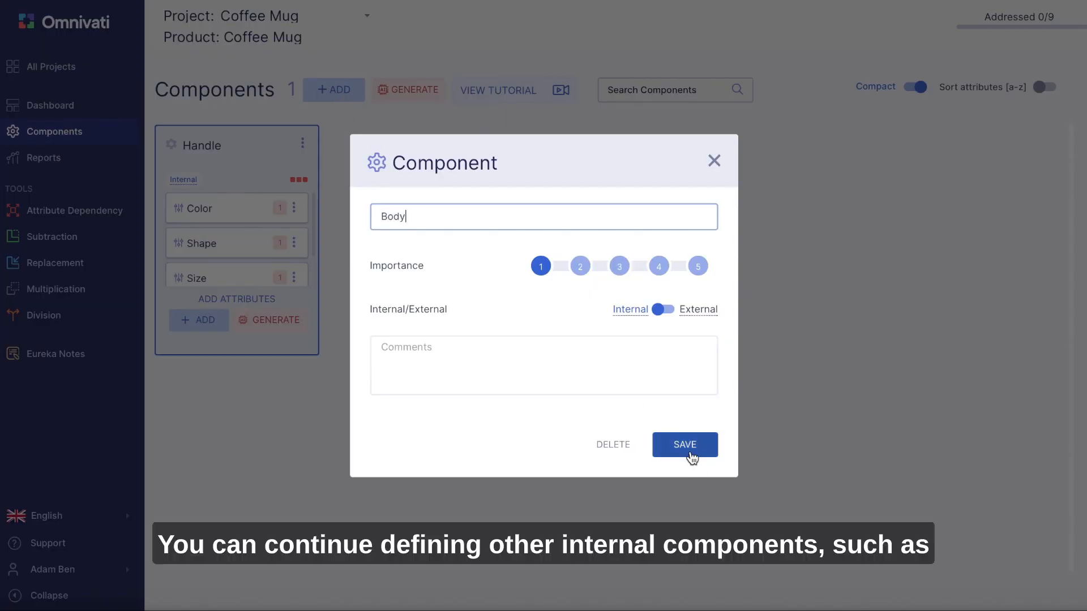
click(691, 452)
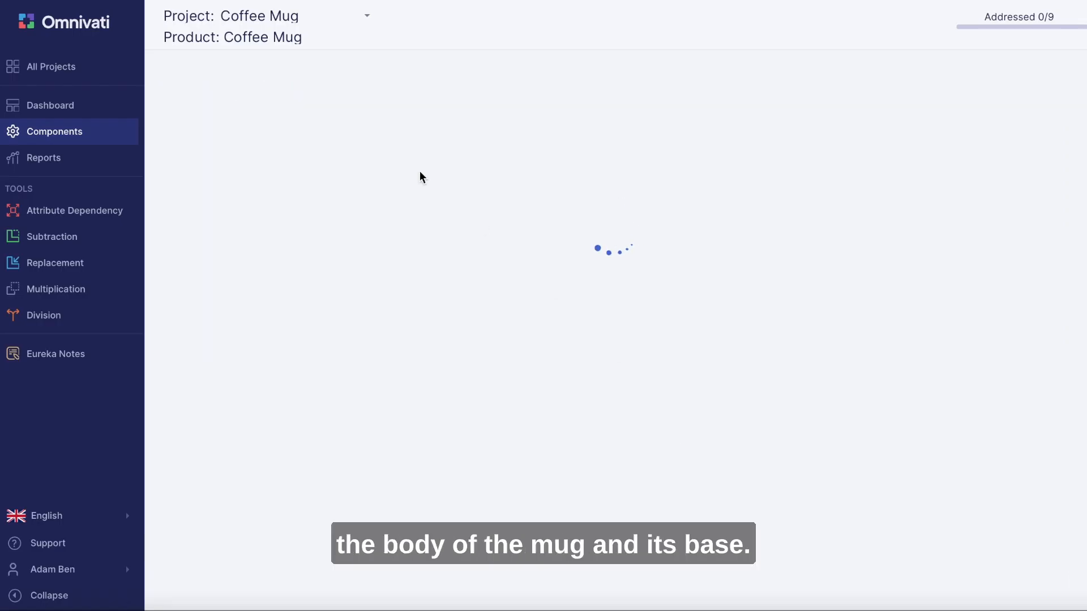
click(343, 98)
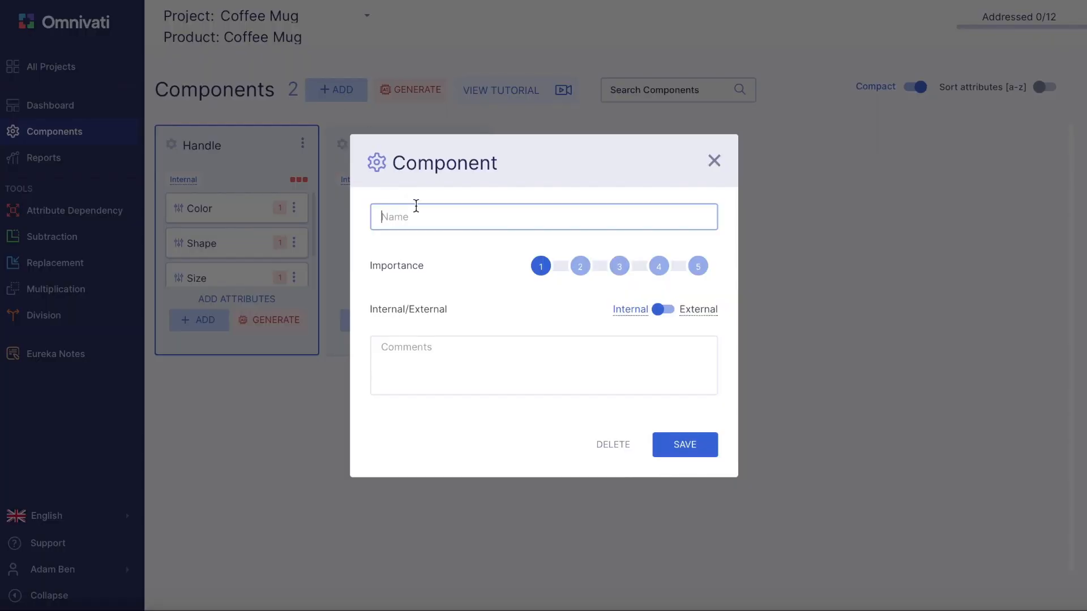
text(Base)
click(678, 446)
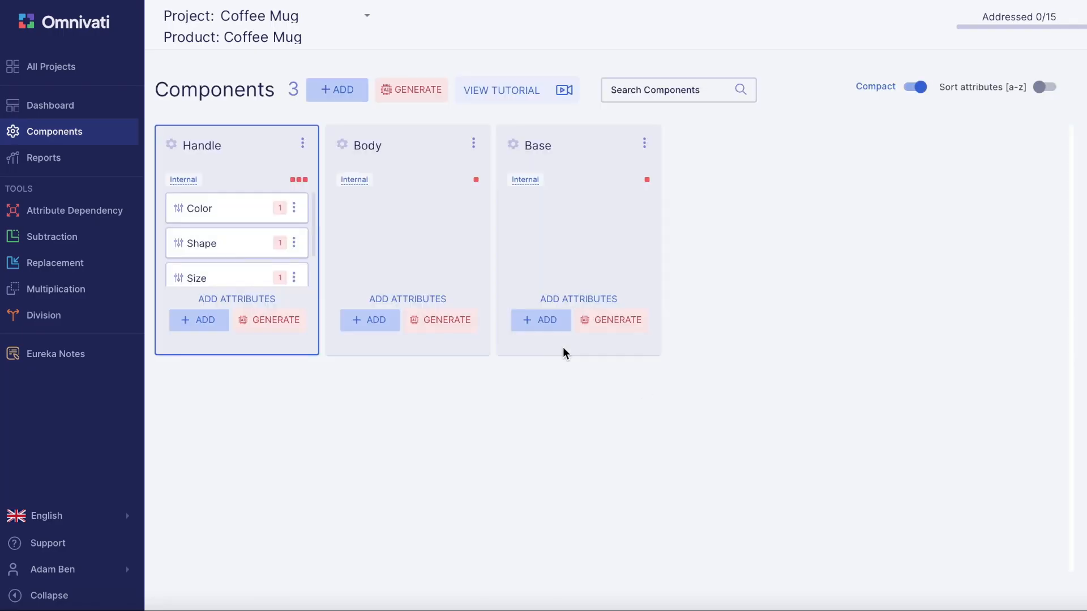
- Add two components named Liquid and User, setting both as external
click(337, 97)
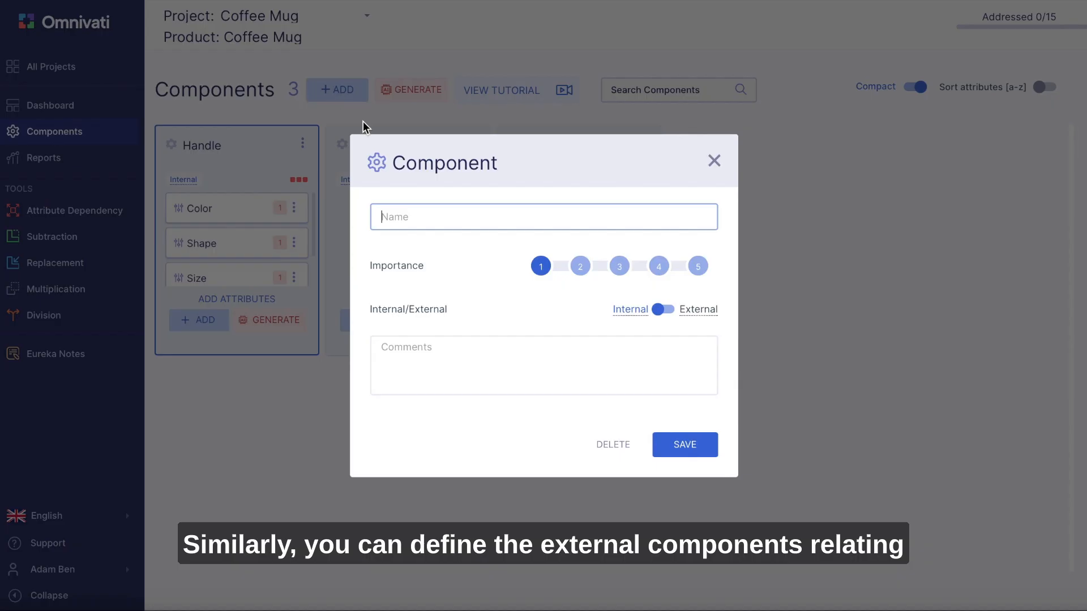
text(Liquid)
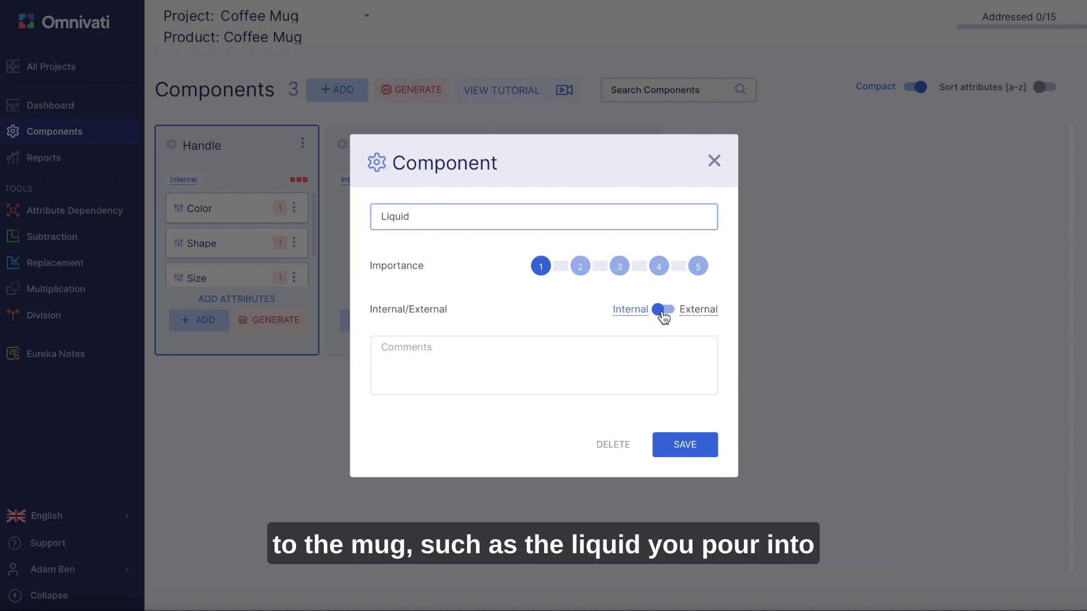
click(662, 311)
click(697, 441)
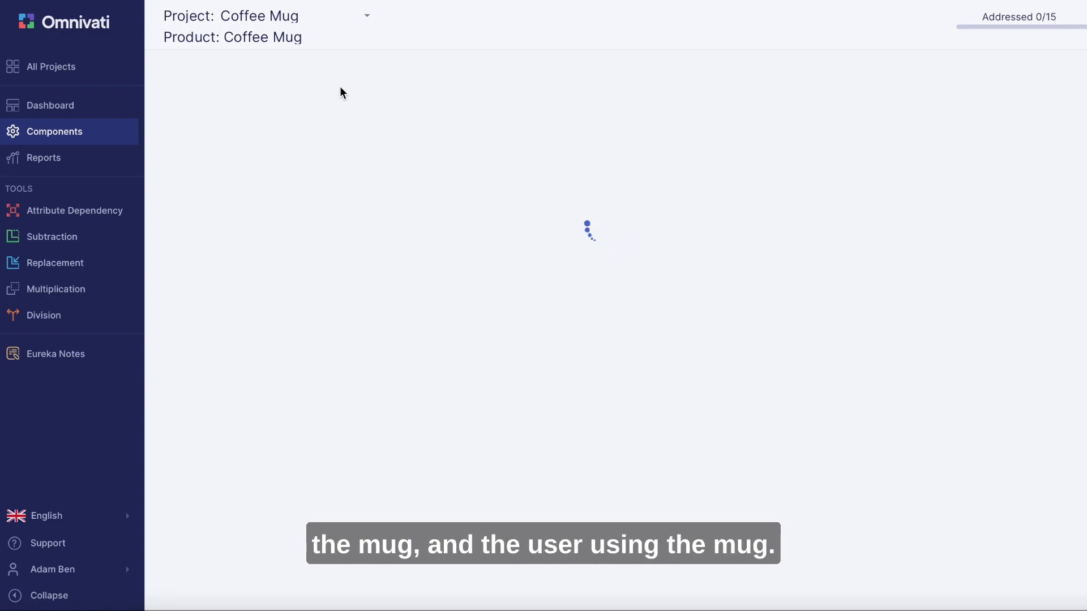
click(341, 90)
text(Use)
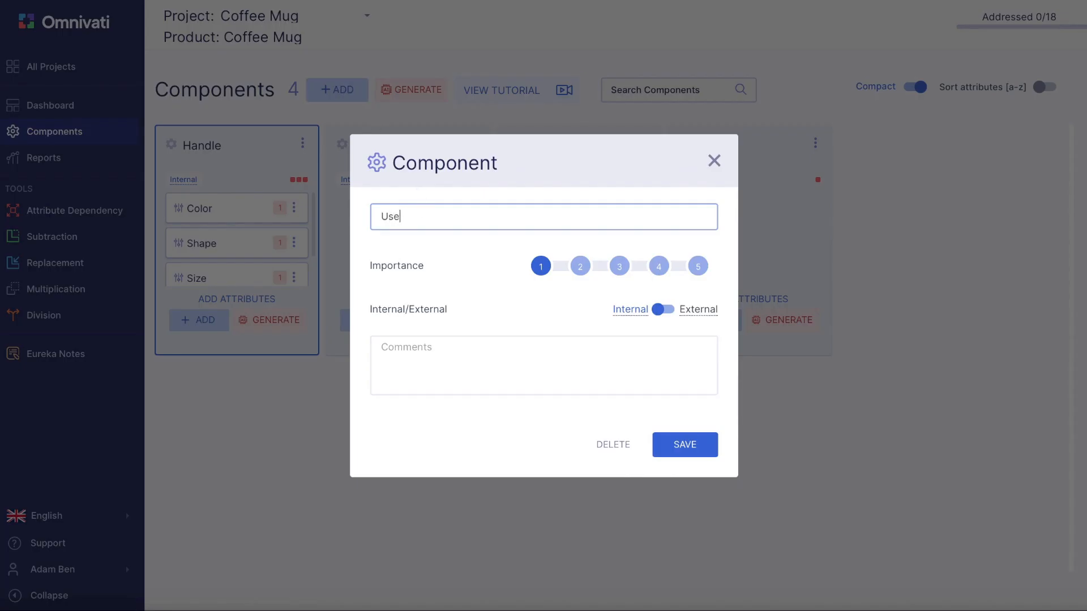
text(r)
click(662, 309)
click(685, 444)
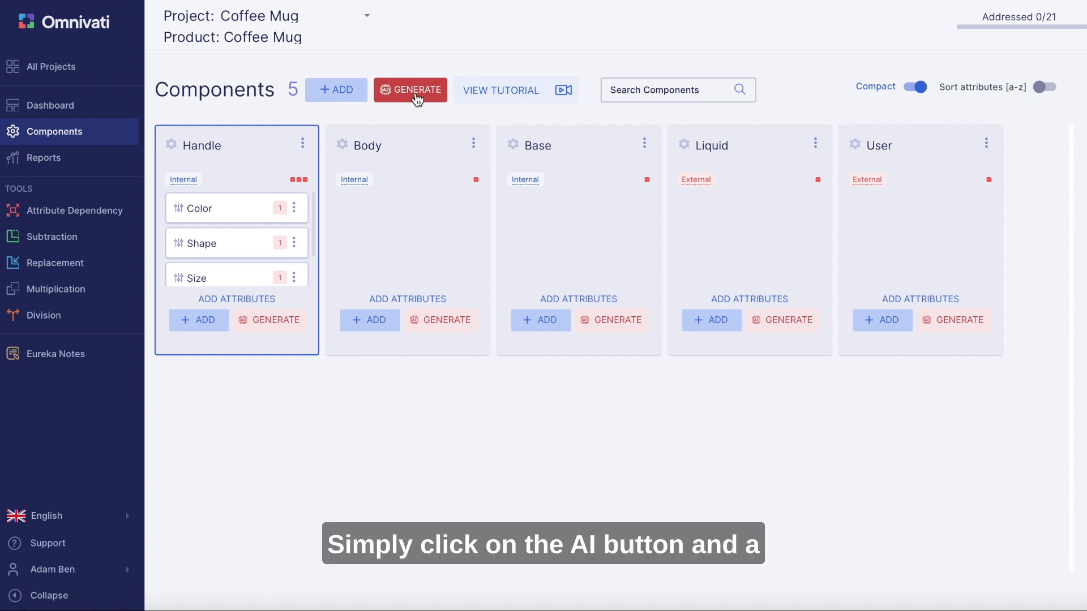
- Generate AI component suggestions for the Coffee Mug and add Lid as an internal and Sugar as an external component
click(416, 96)
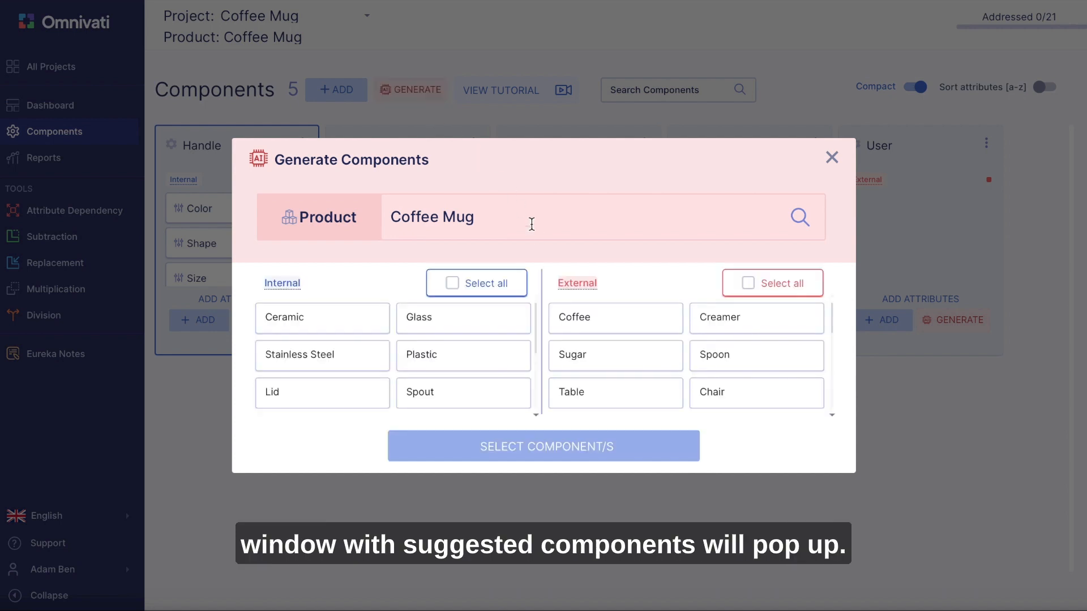
scroll(396, 322, down, 1)
scroll(395, 320, down, 1)
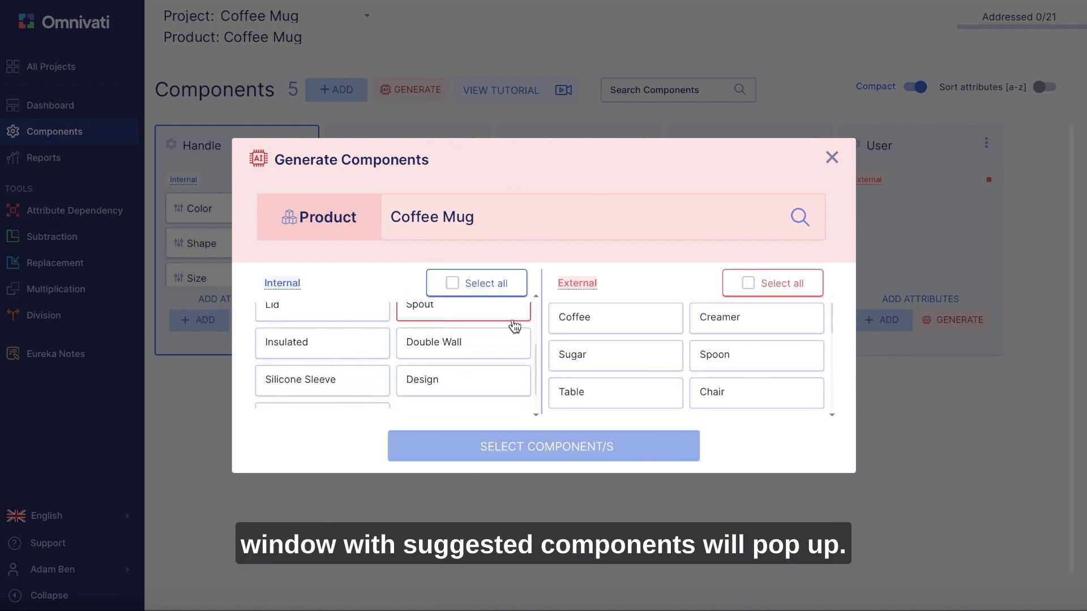
scroll(626, 352, down, 1)
scroll(627, 352, up, 1)
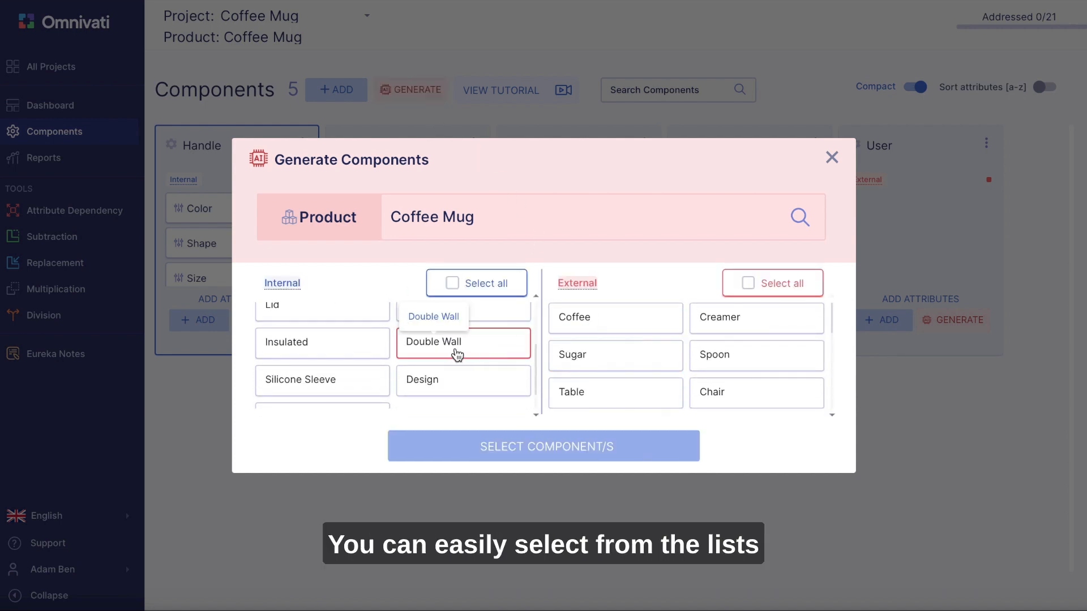
scroll(430, 358, up, 1)
click(336, 338)
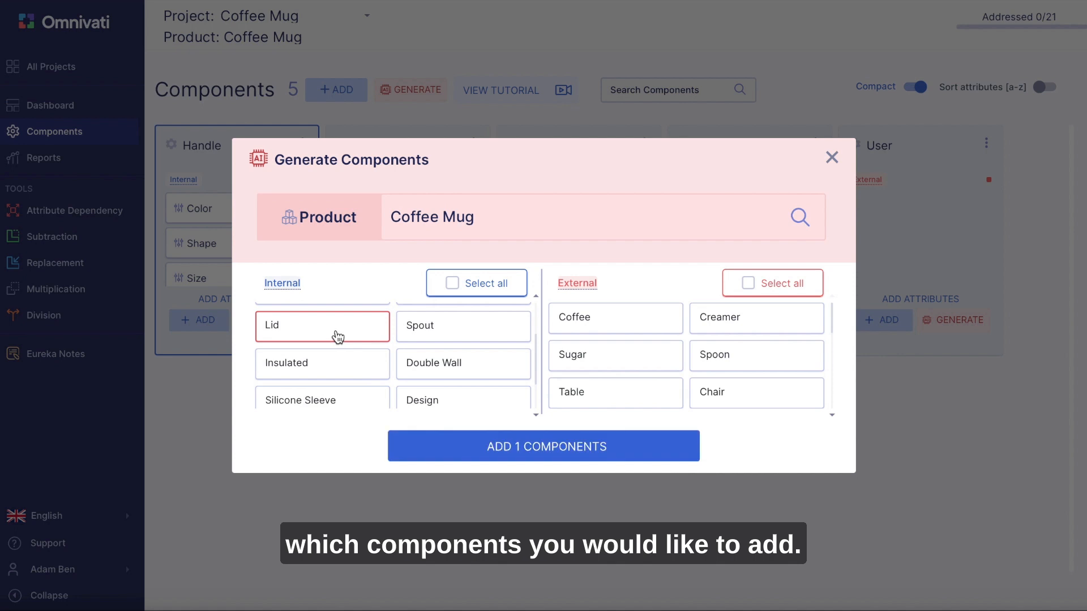
click(592, 327)
click(593, 328)
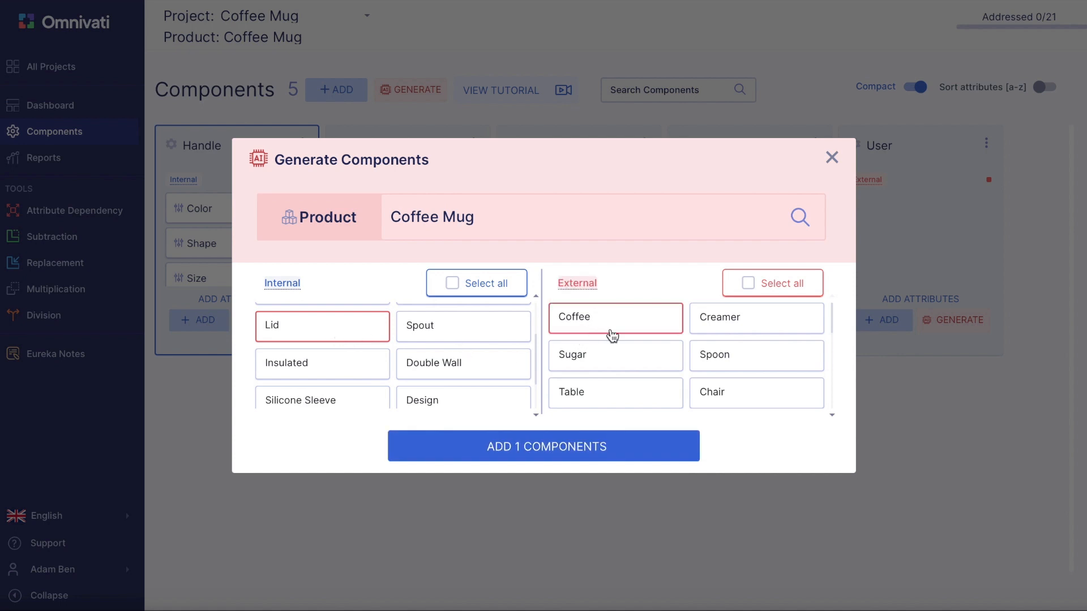
click(666, 362)
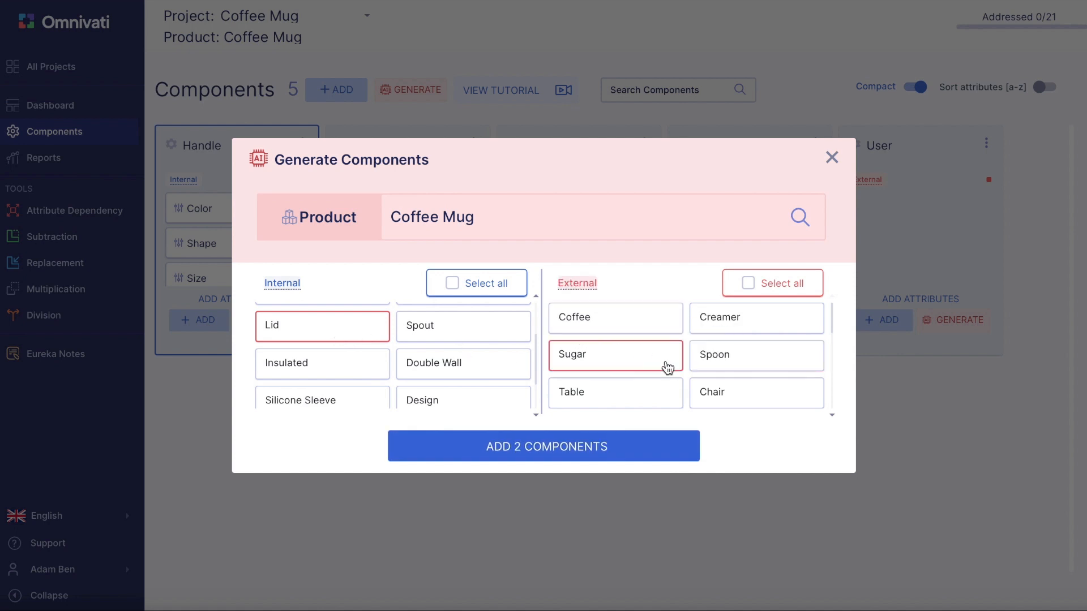
click(580, 445)
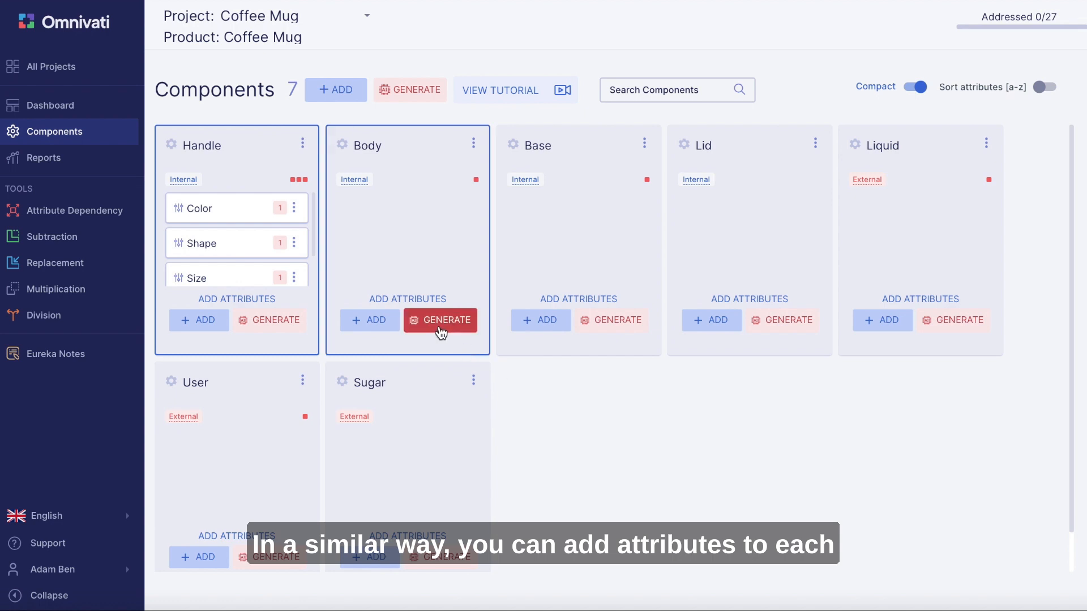
- Generate AI attribute suggestions for the Liquid component and add Temperature, Surface tension, Boiling point and Freezing point
click(945, 319)
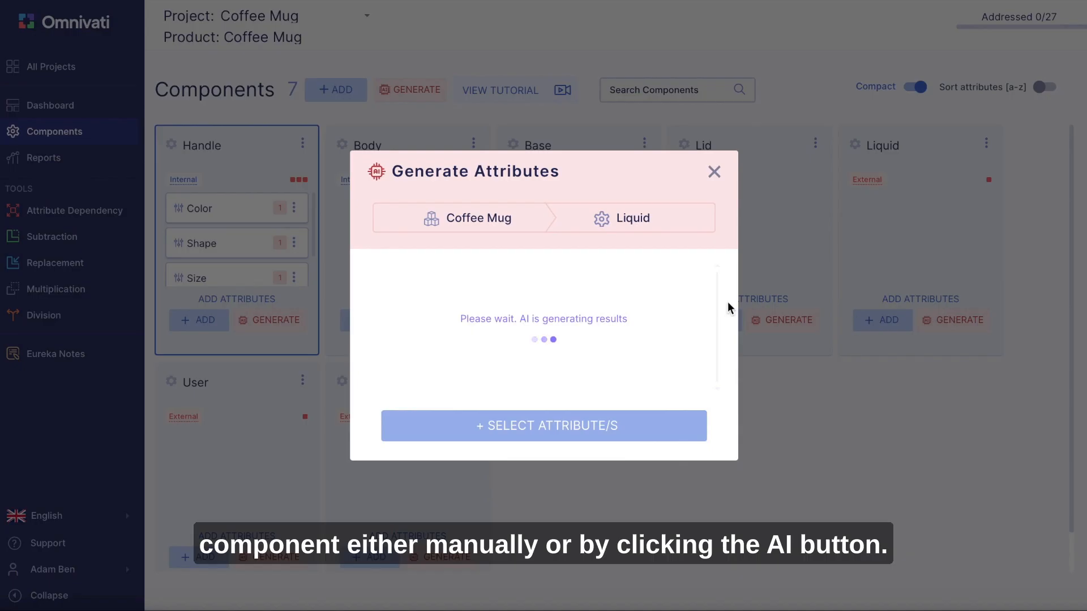
click(559, 326)
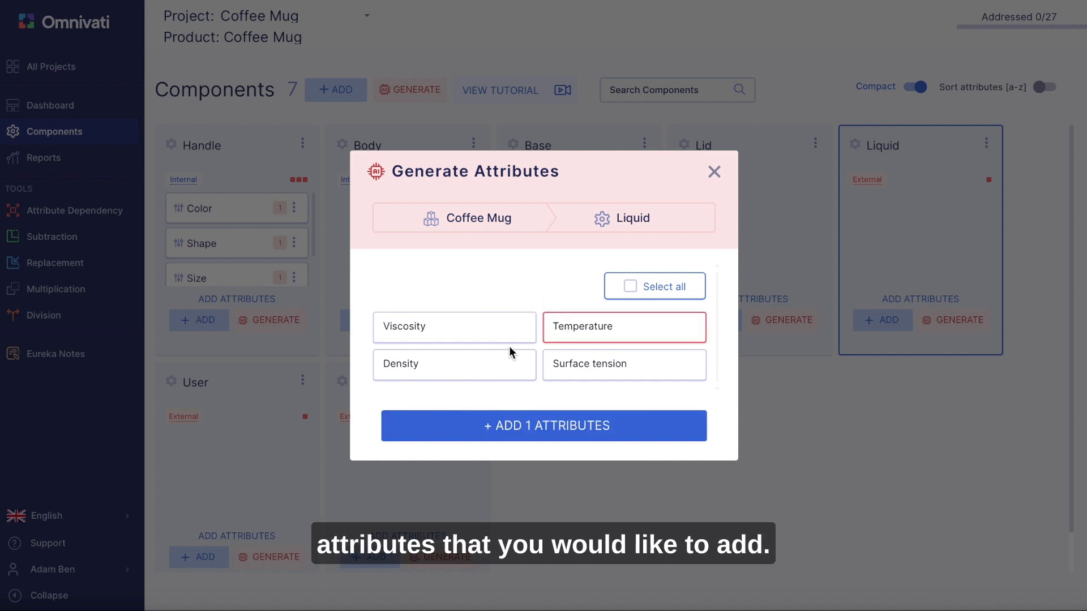
click(559, 365)
scroll(561, 365, down, 2)
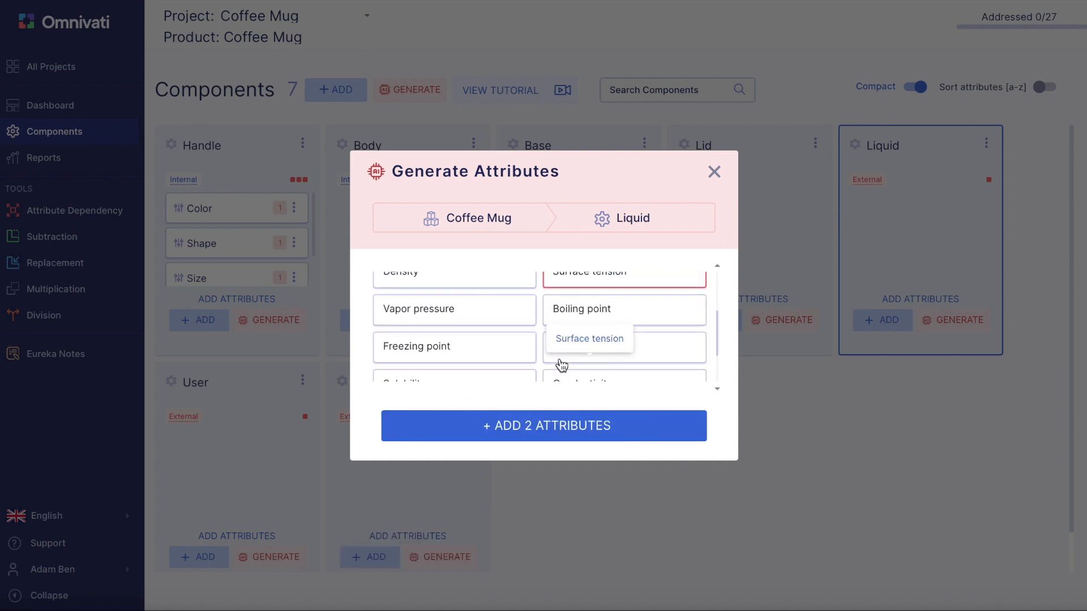
click(606, 311)
click(513, 322)
click(486, 345)
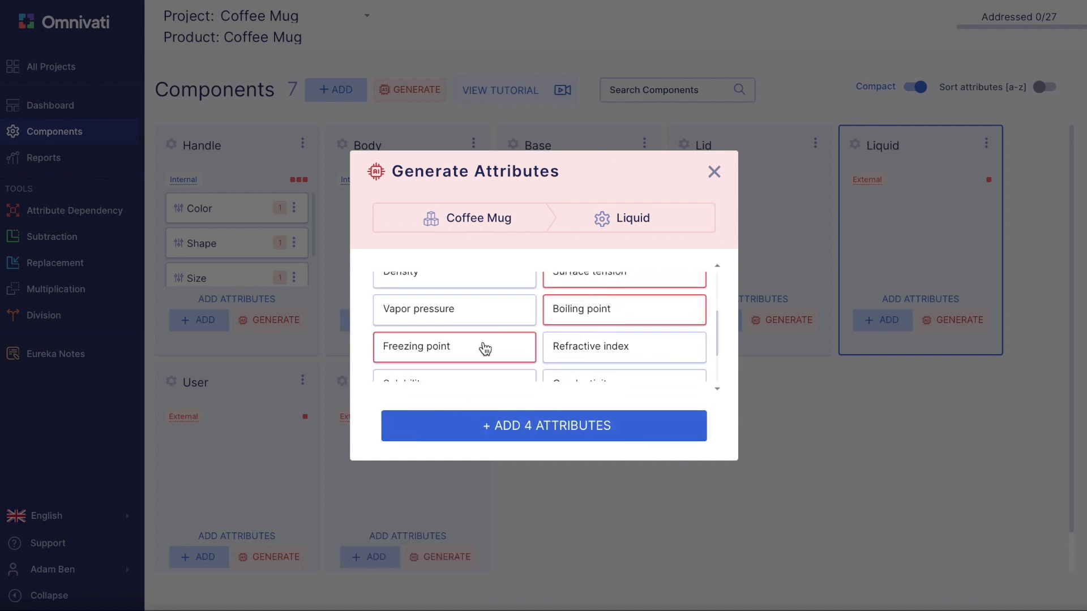
click(514, 426)
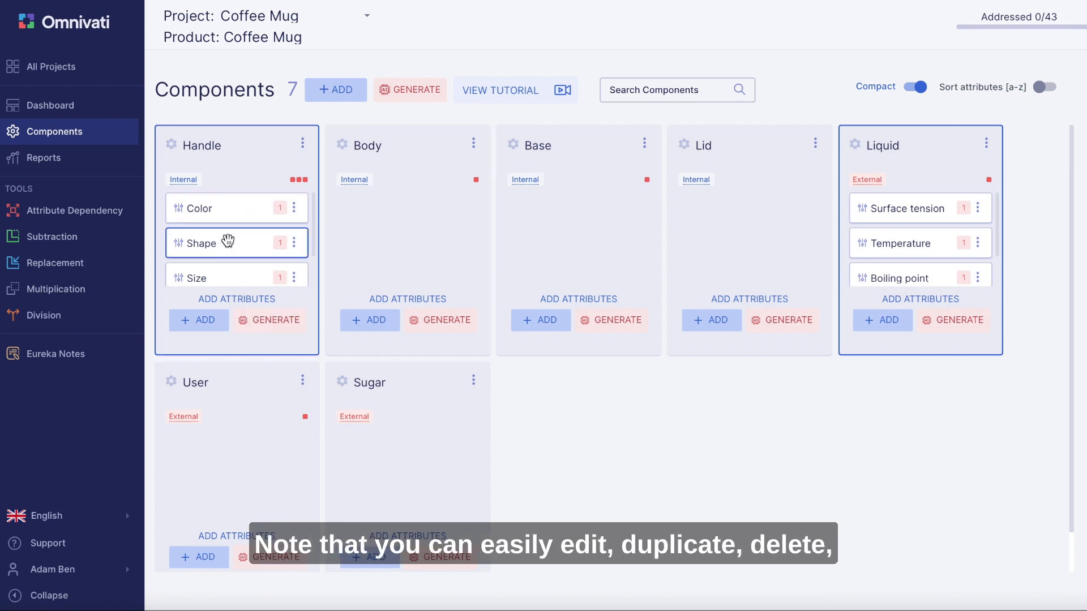
- Examine the management options offered for the Handle component and for its Size attribute
scroll(226, 240, down, 1)
scroll(226, 240, up, 1)
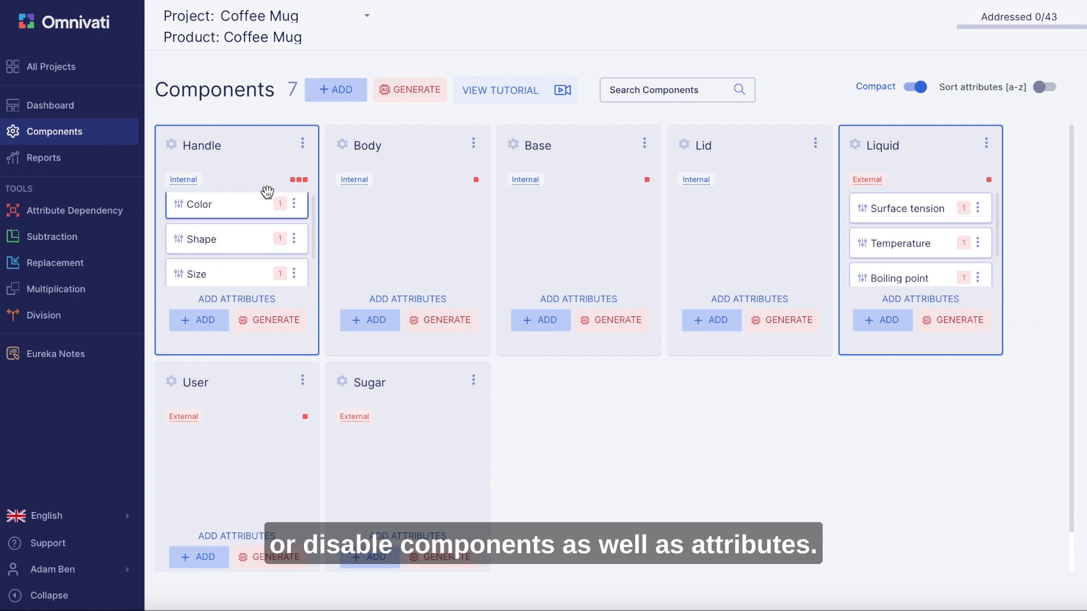
click(303, 144)
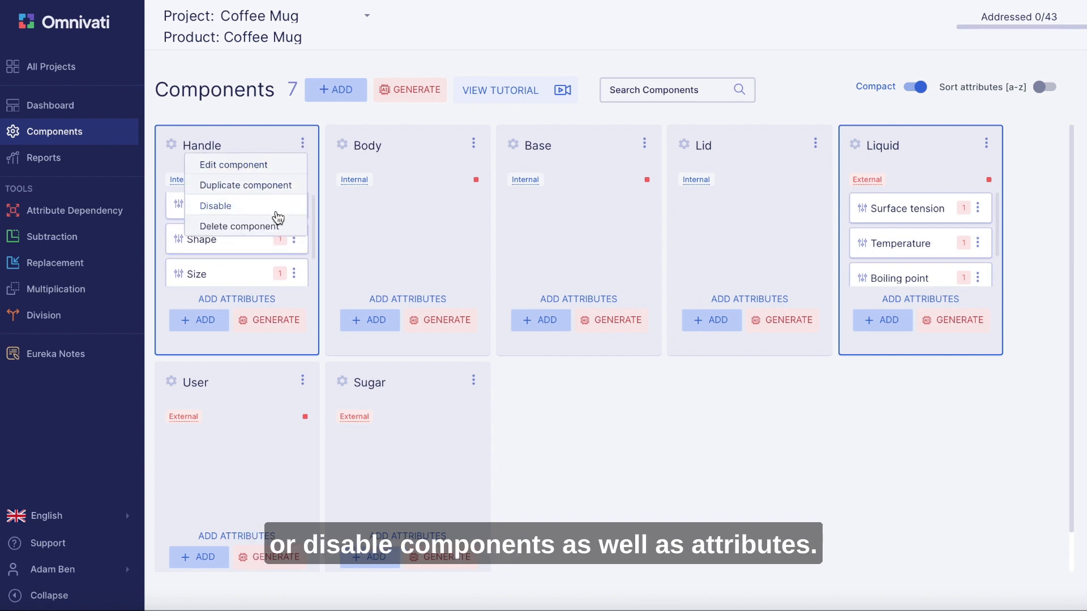
click(293, 274)
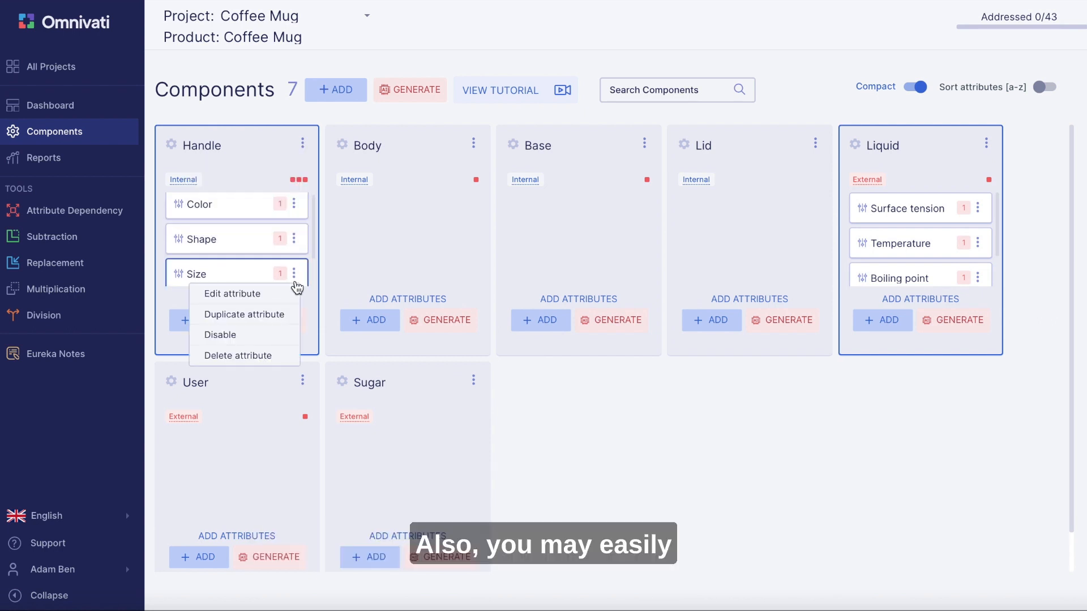
- Reorder the Handle component's attributes by moving Shape below # of handles
drag(230, 240, 230, 270)
scroll(230, 270, up, 2)
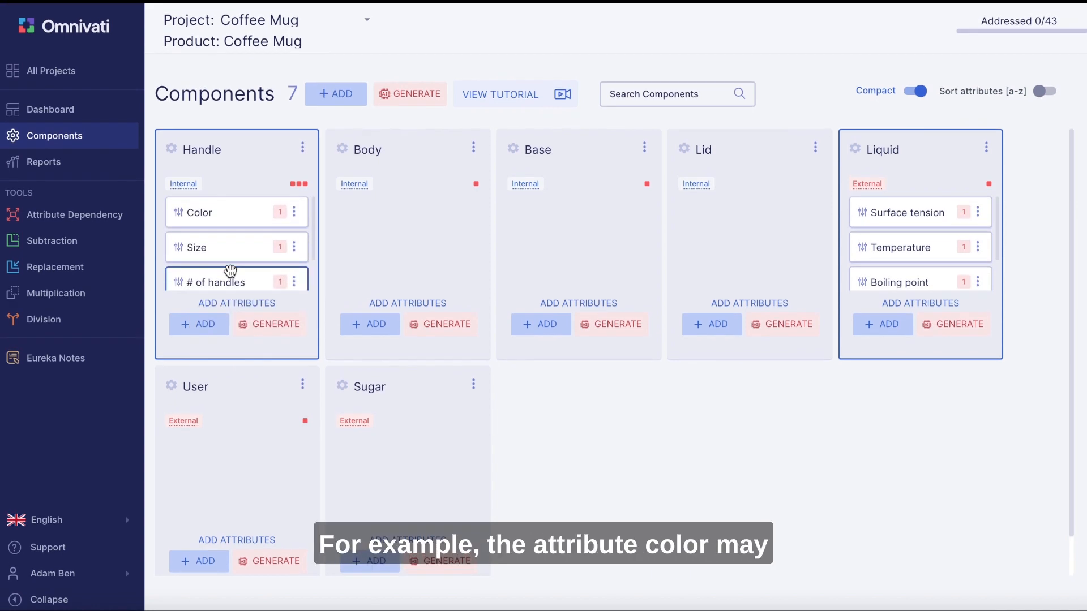
- Copy the Color attribute from the Handle component to the Body component
click(223, 210)
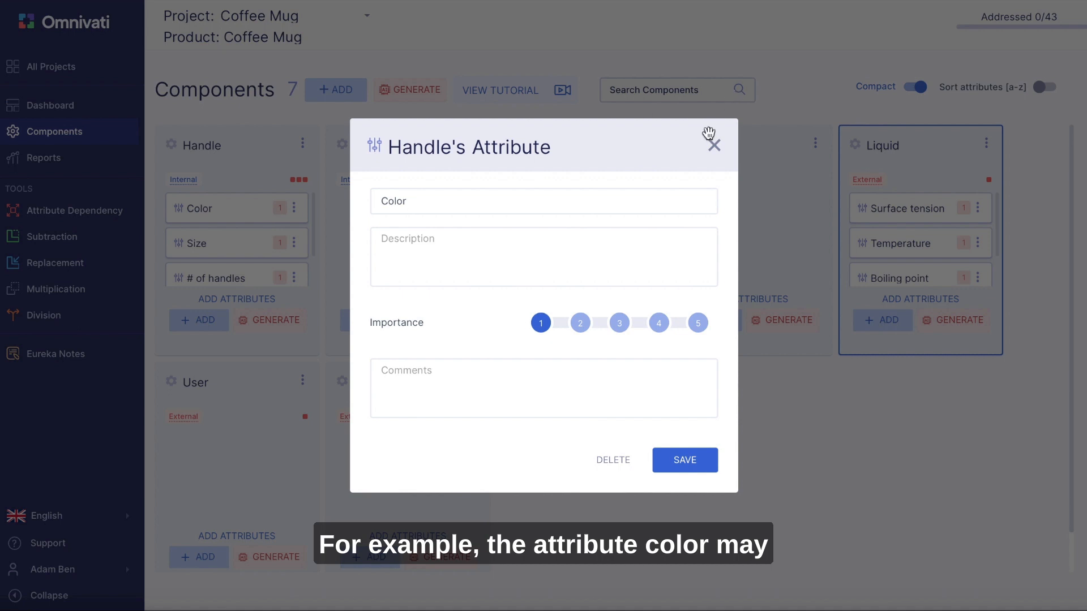
click(713, 145)
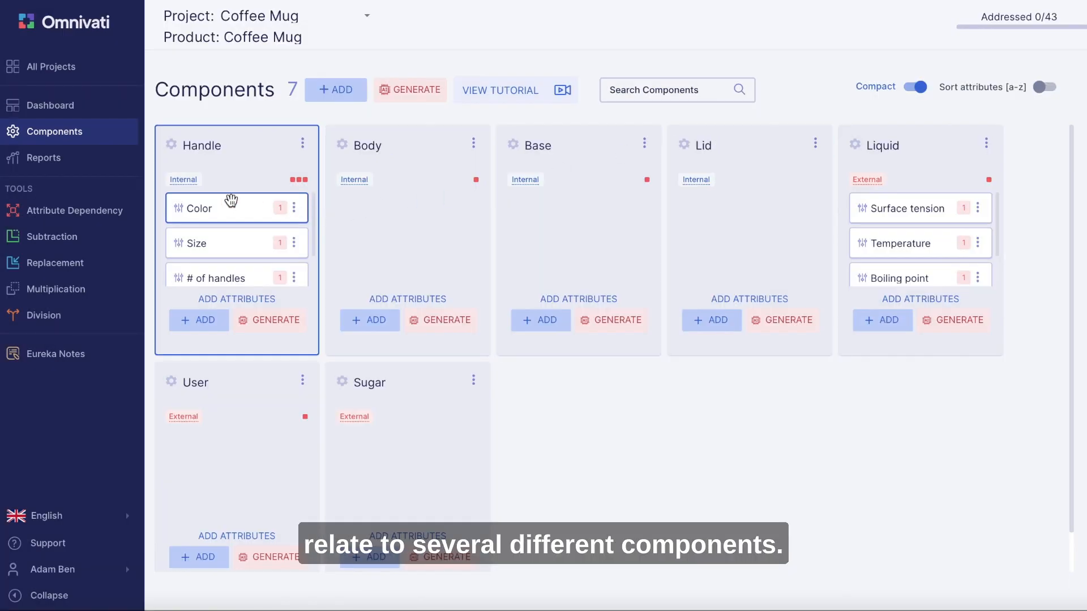
drag(231, 208, 403, 227)
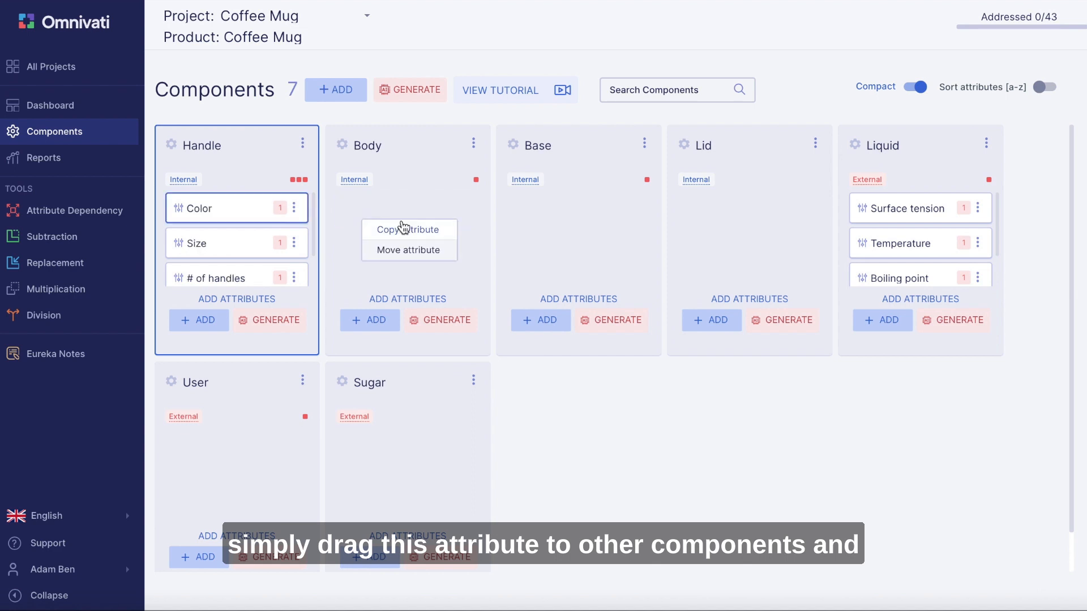
click(403, 231)
click(403, 233)
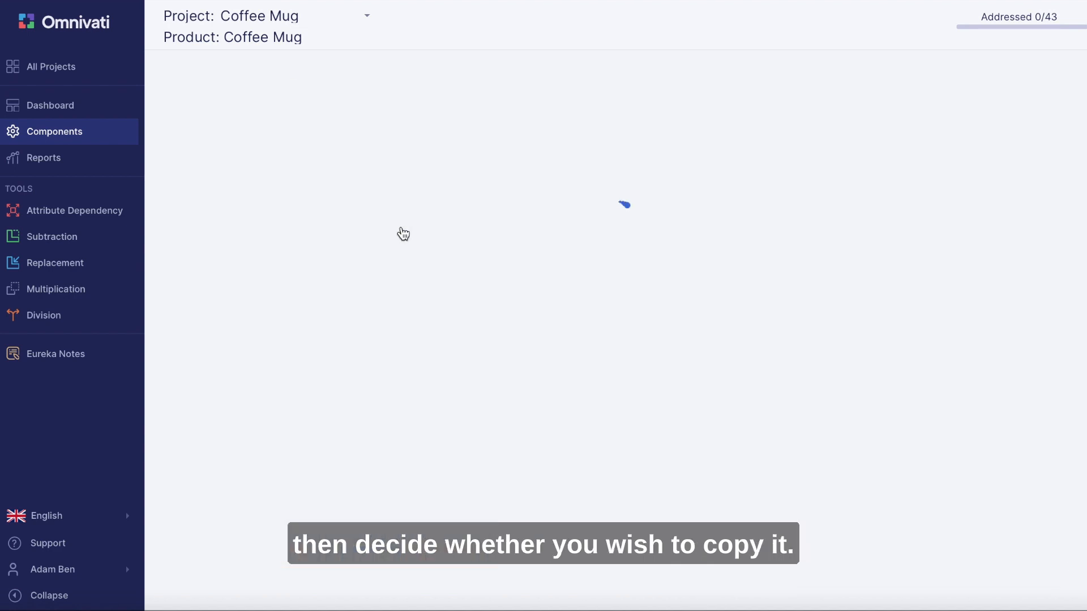